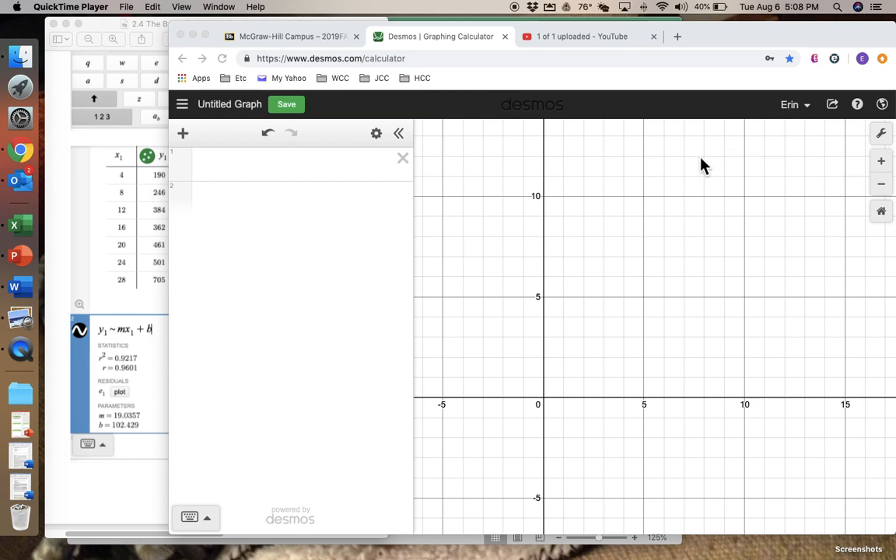
Add a new table to the expression list
left_click(186, 142)
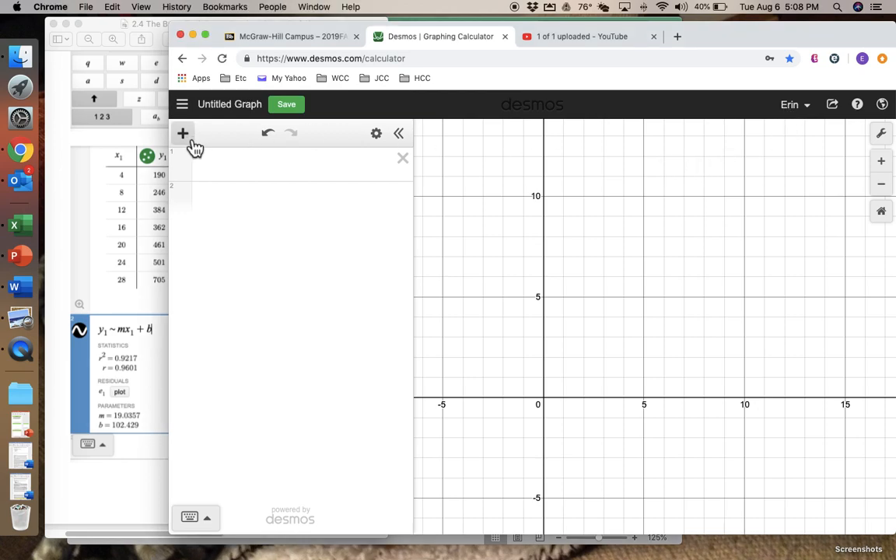
left_click(184, 138)
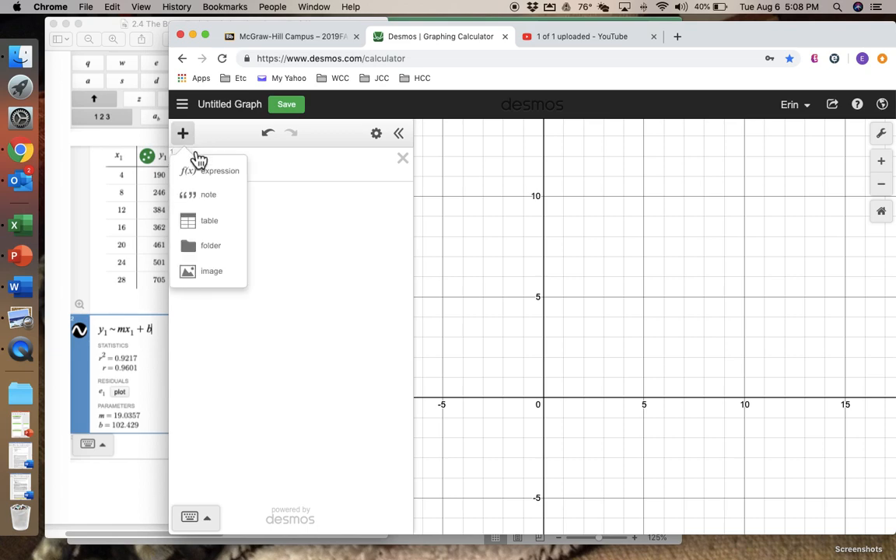
left_click(210, 221)
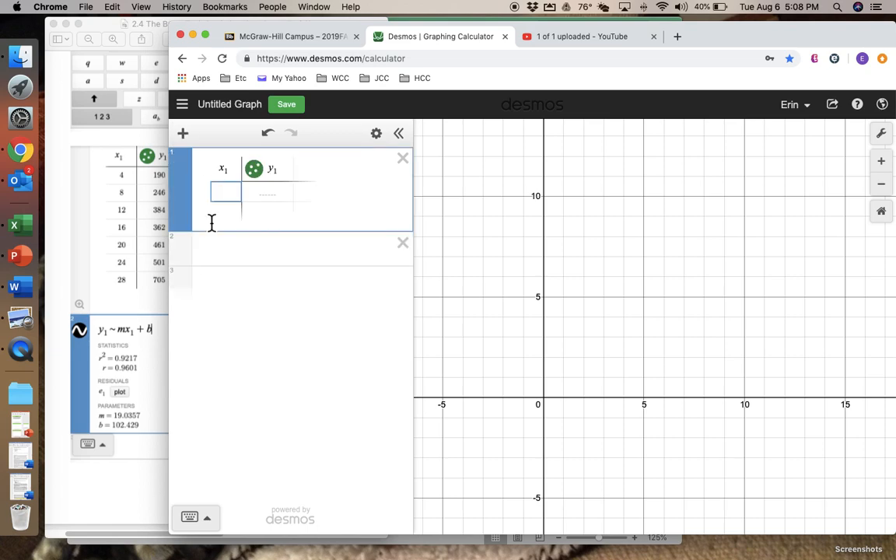
Referring to the handout's data, fill the x1 column with 4, 8, 12, 16, 20, 24 and 28
left_click(90, 215)
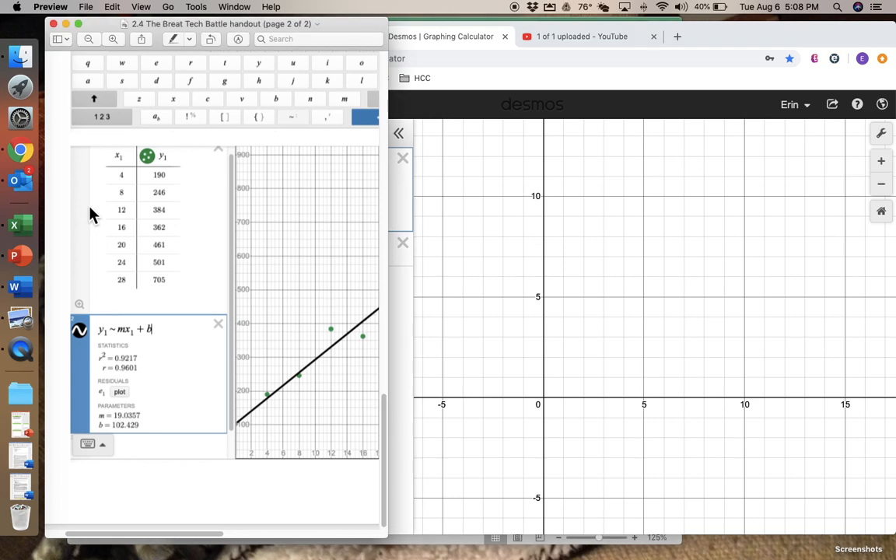
scroll(168, 195, "down", 1)
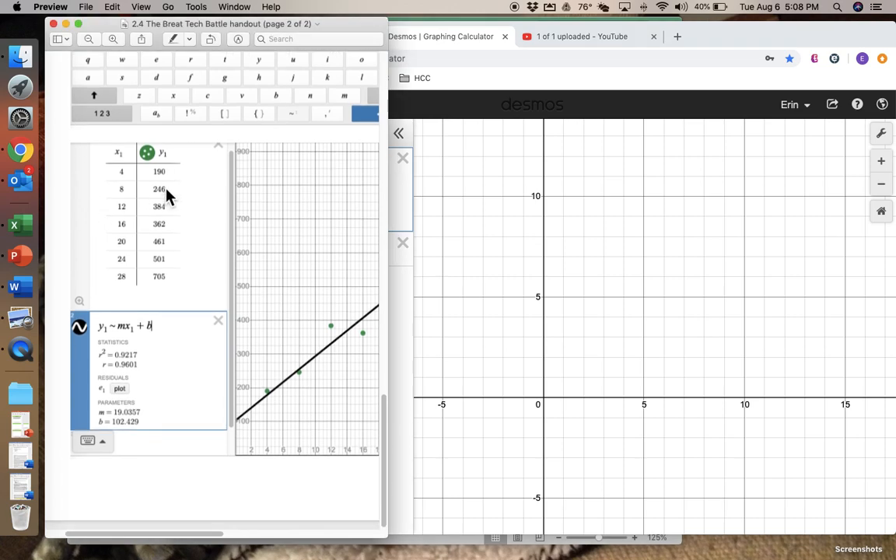
left_click(480, 242)
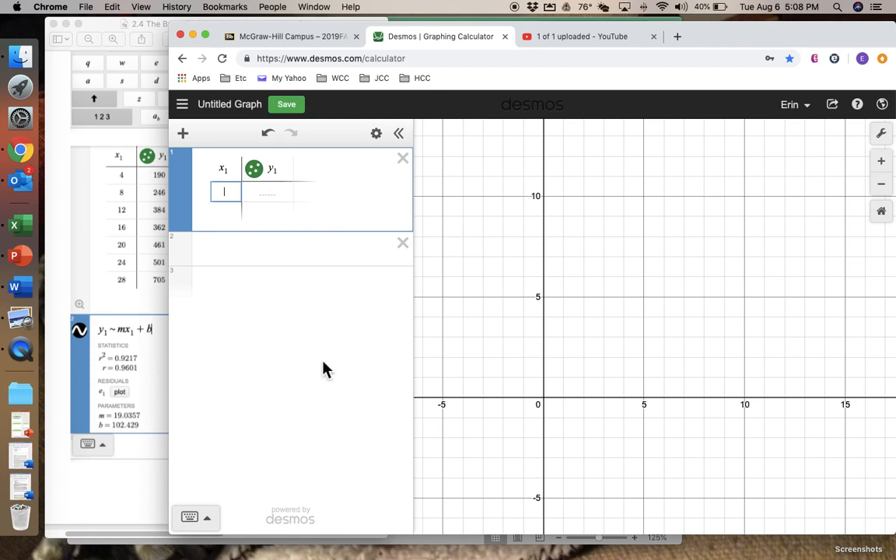
type("4")
key("Return")
type("8")
key("Return")
type("12")
key("Return")
type("16")
key("Return")
type("20")
key("Return")
type("24")
key("Return")
type("28")
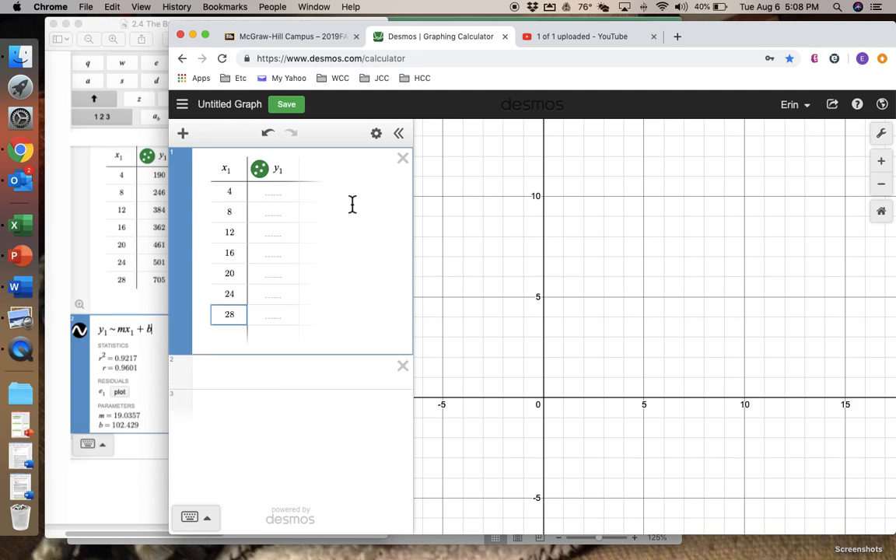
Fill the y1 column with 190, 246, 384, 362, 461, 501 and 705
left_click(282, 192)
type("190")
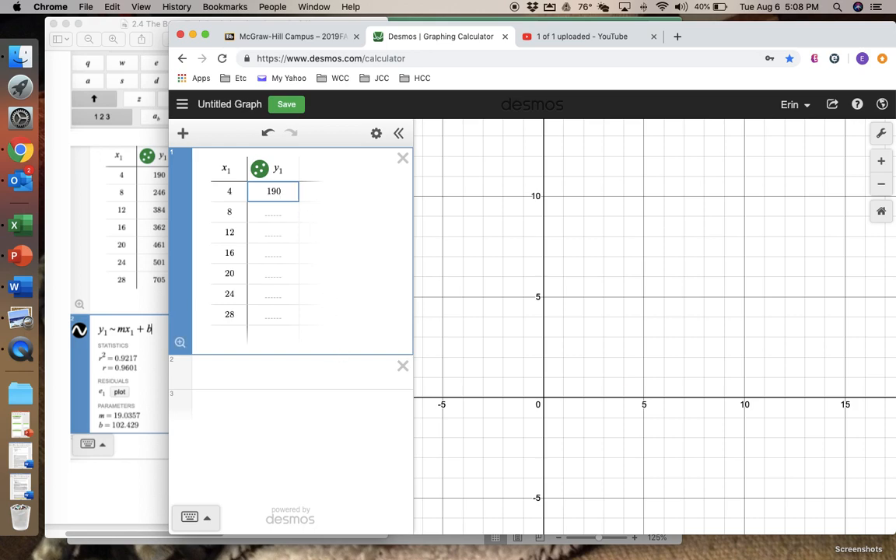
key("Return")
type("246")
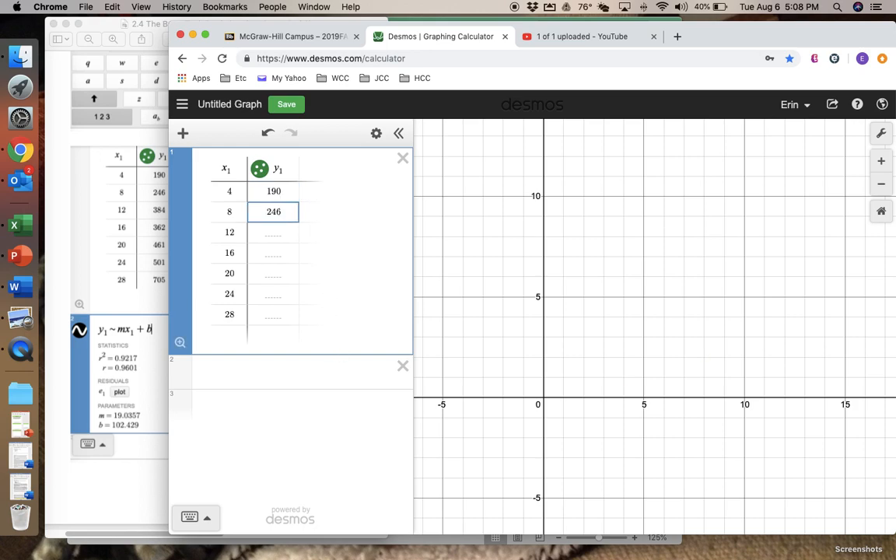
key("Return")
type("384")
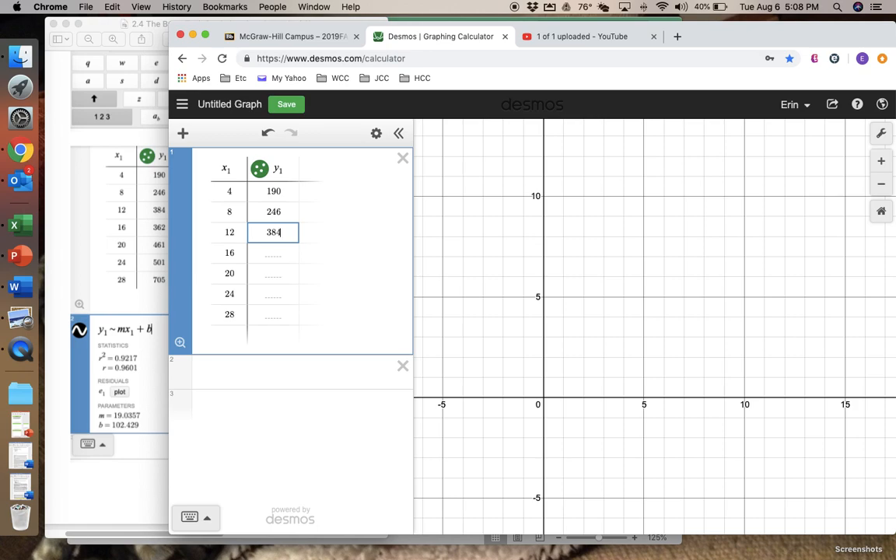
key("Return")
type("362")
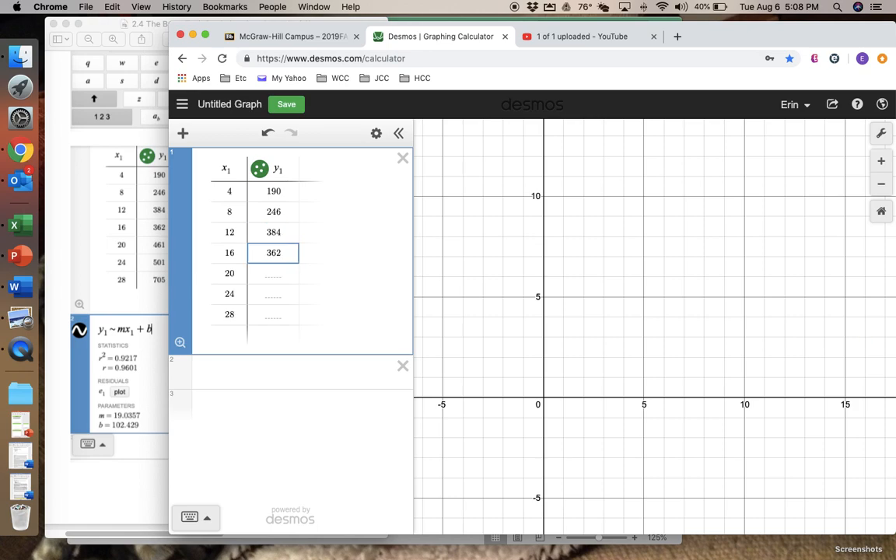
key("Return")
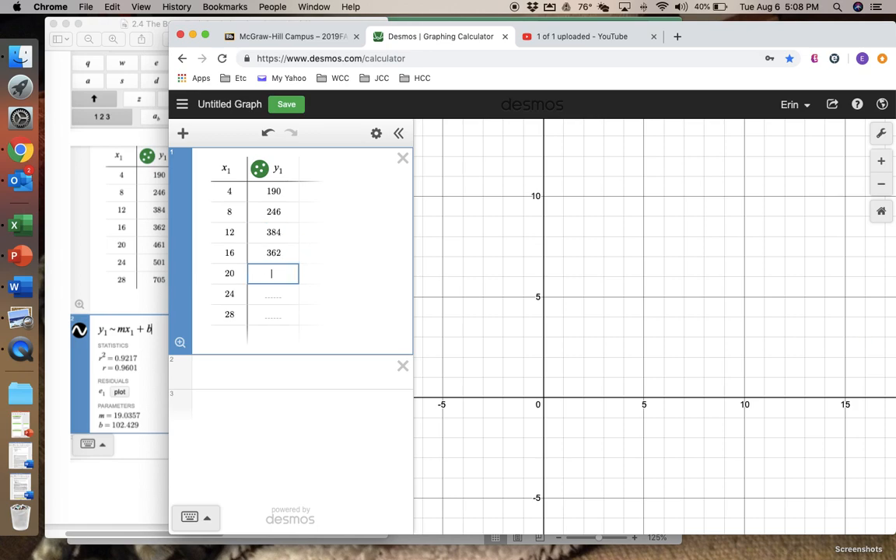
type("461")
key("Return")
type("501")
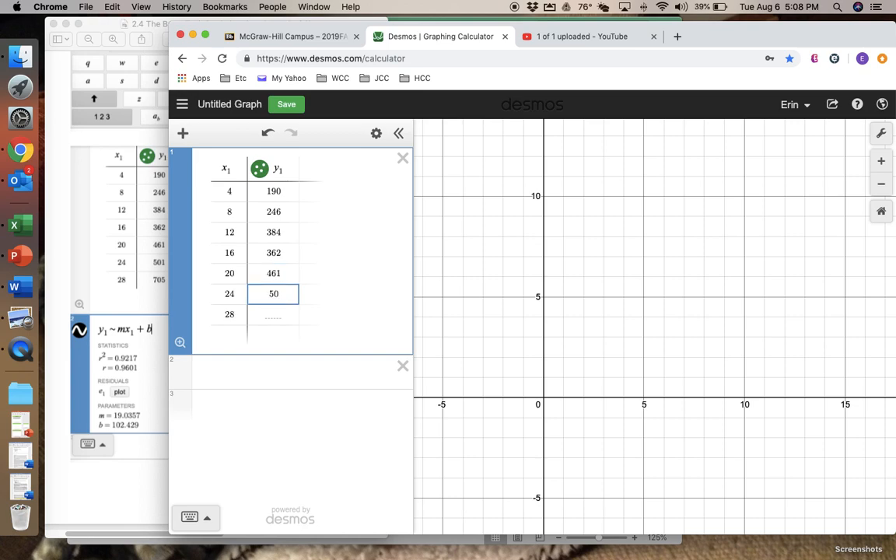
key("Return")
type("705")
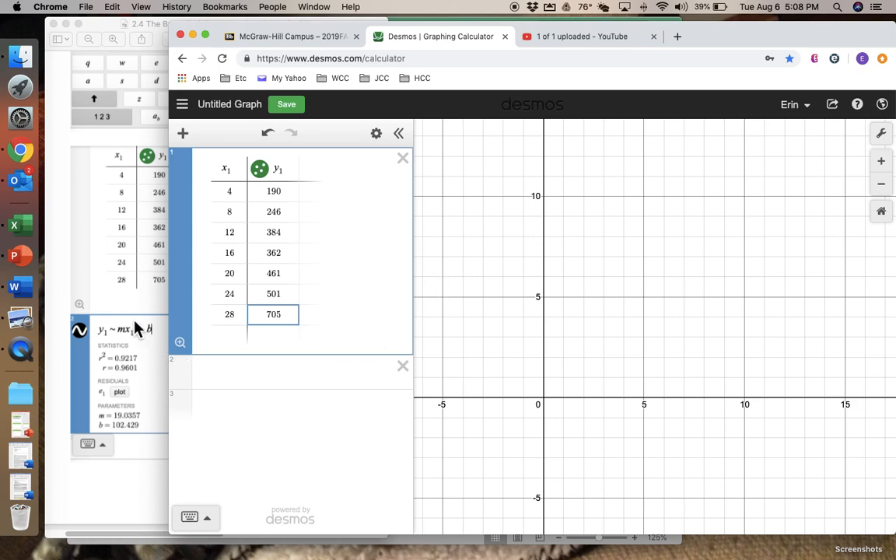
Close the handout document window and reposition the browser window
left_click(120, 279)
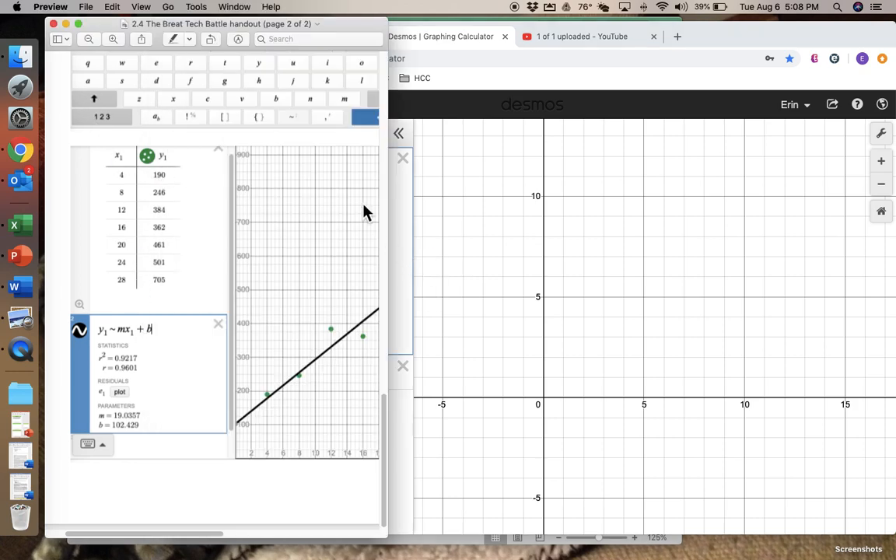
left_click(52, 24)
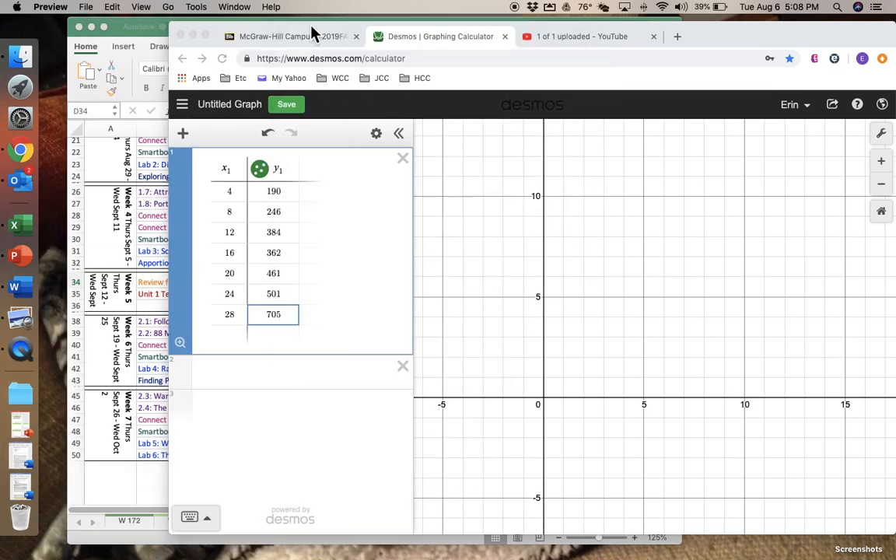
left_click_drag(259, 35, 166, 33)
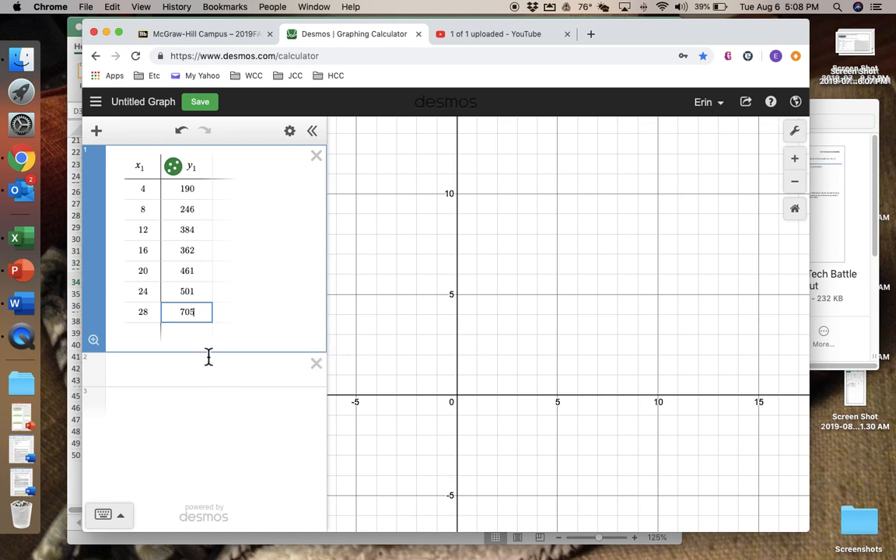
In the graph settings, set the x-axis range from 0 to 30 with a step of 5
left_click(182, 174)
left_click(182, 174)
left_click(805, 148)
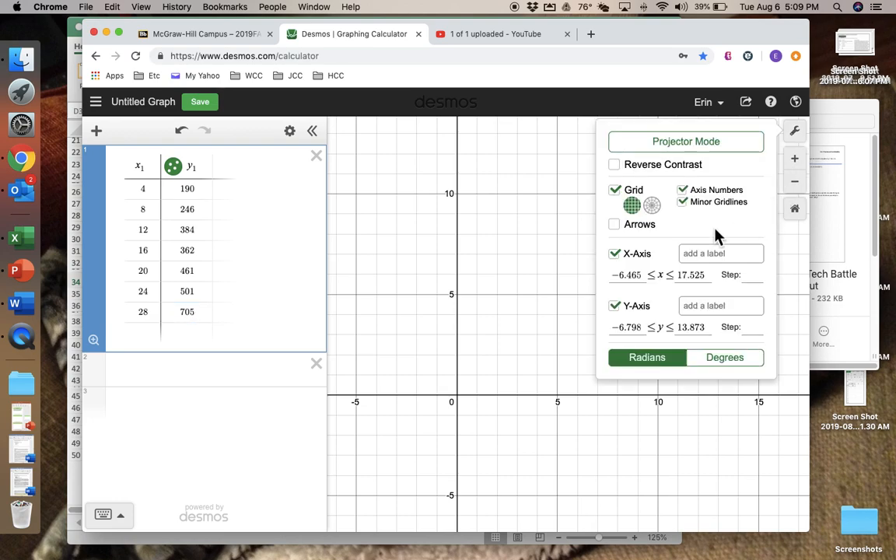
left_click_drag(615, 282, 654, 277)
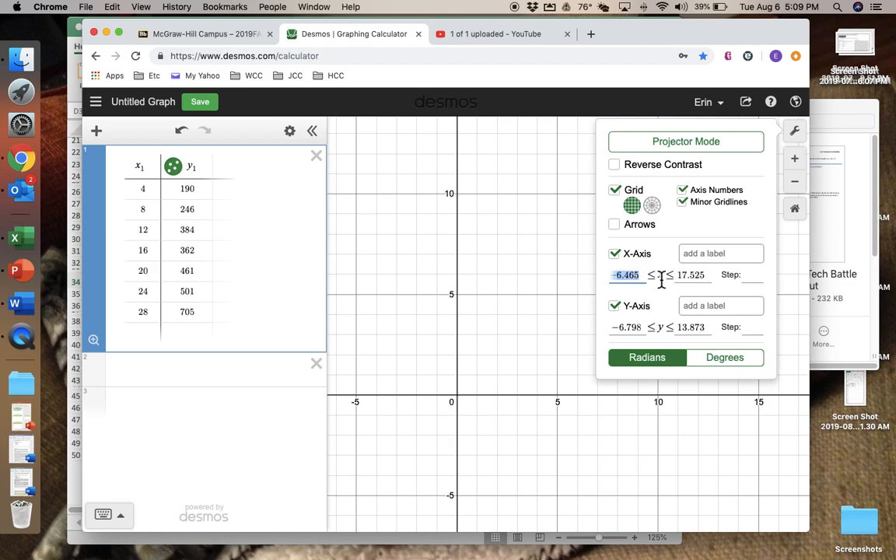
type("0")
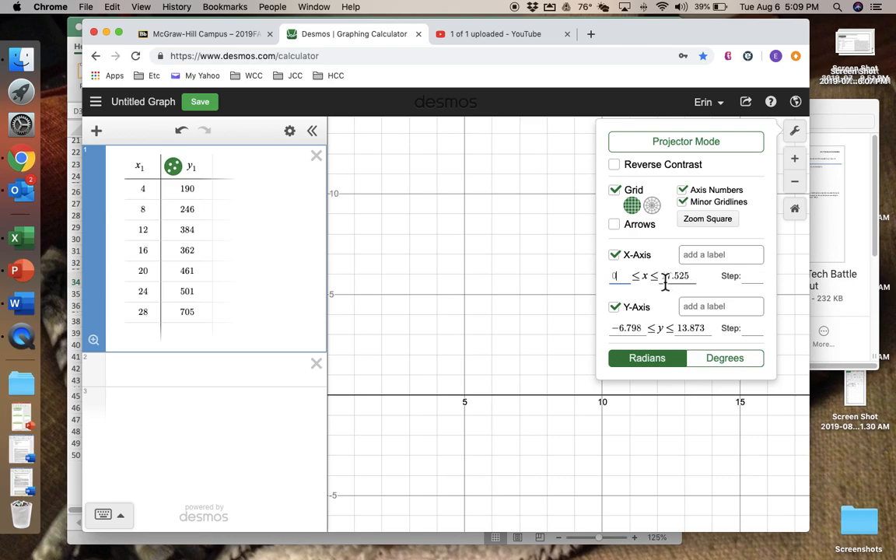
left_click_drag(665, 280, 704, 286)
type("30")
left_click(754, 278)
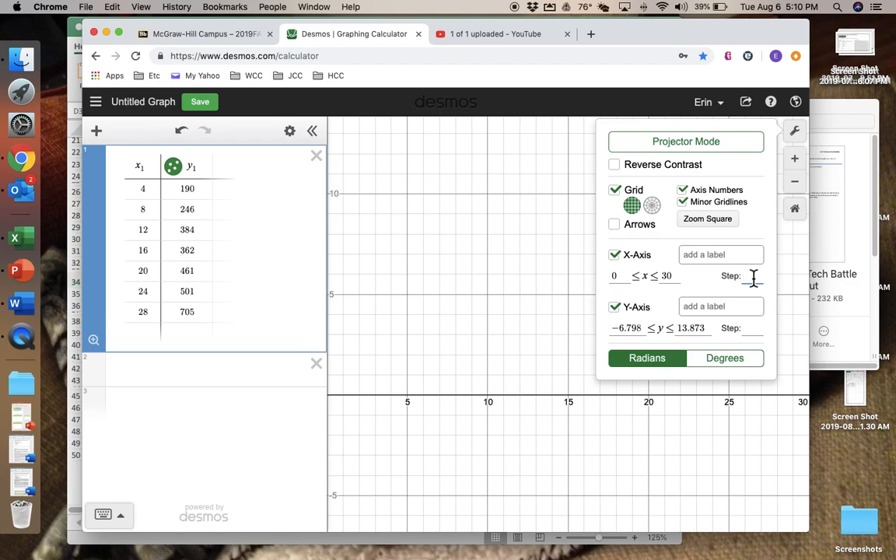
type("5")
Set the y-axis range from 0 to 1000 with a step of 100
left_click_drag(614, 327, 662, 330)
type("0")
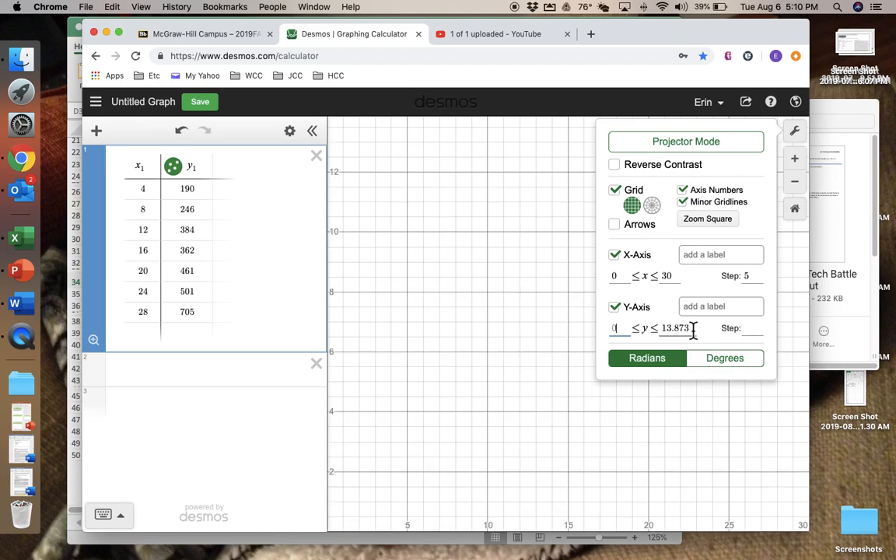
left_click_drag(695, 330, 646, 331)
type("1000")
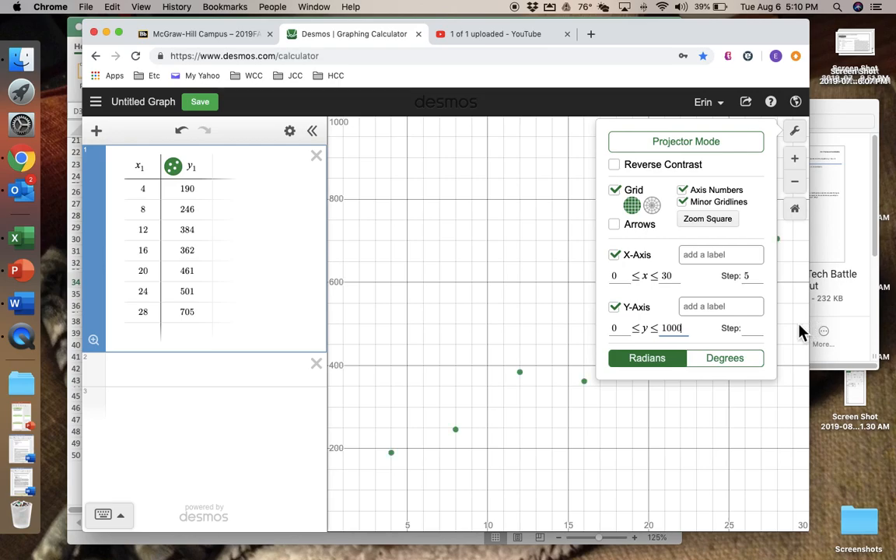
left_click(753, 329)
type("1")
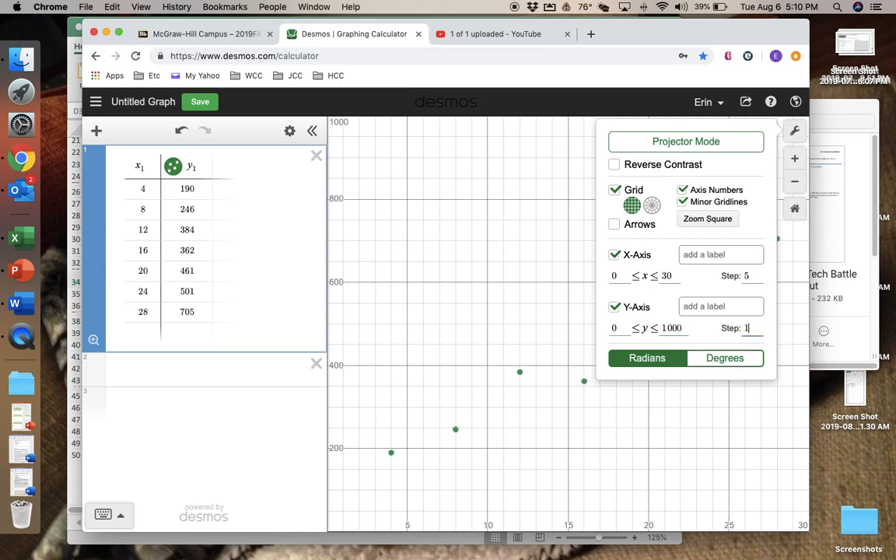
type("00")
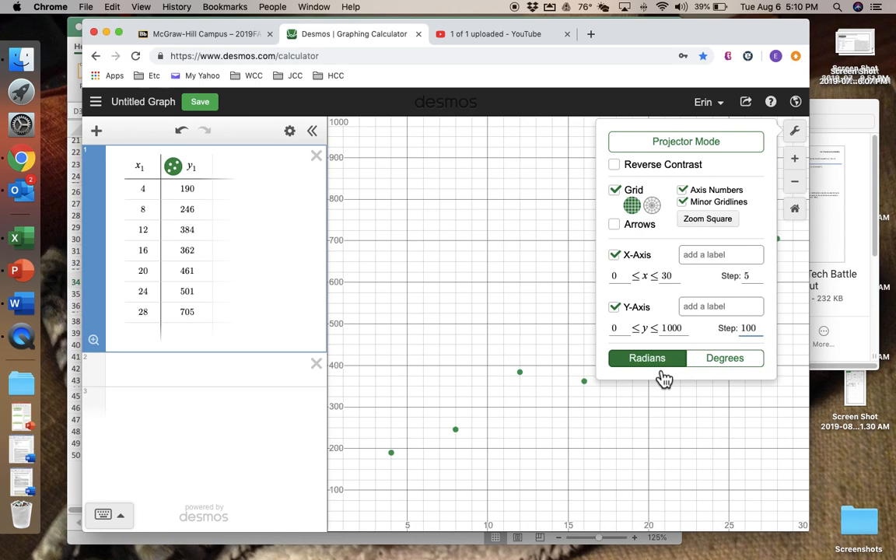
left_click(630, 402)
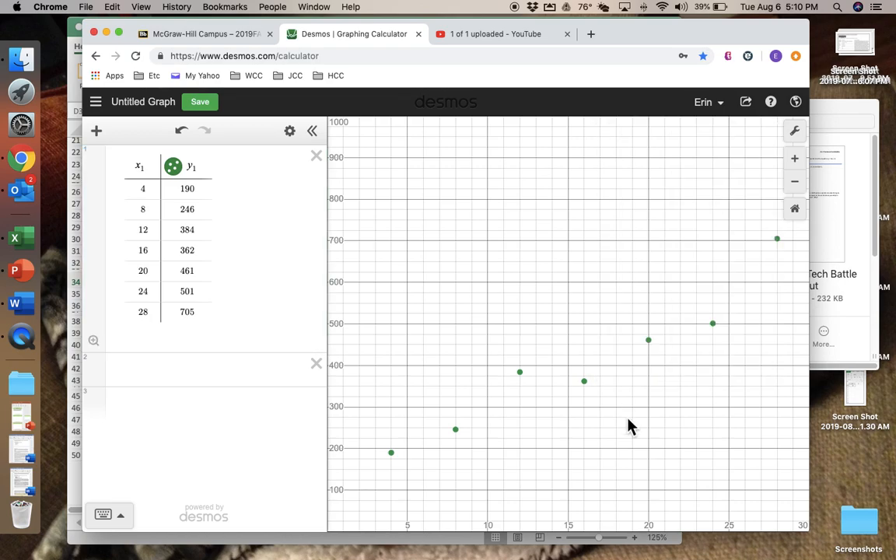
left_click(178, 174)
left_click(174, 168)
left_click(110, 398)
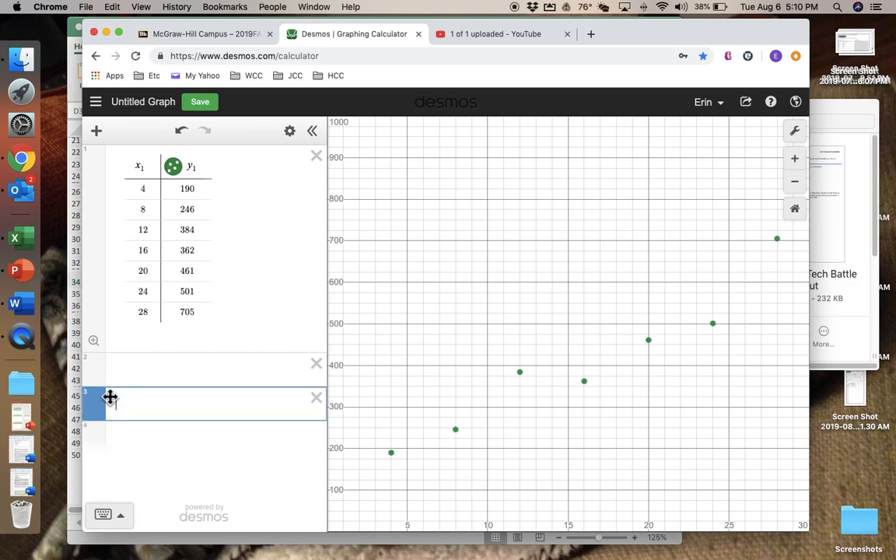
left_click(316, 364)
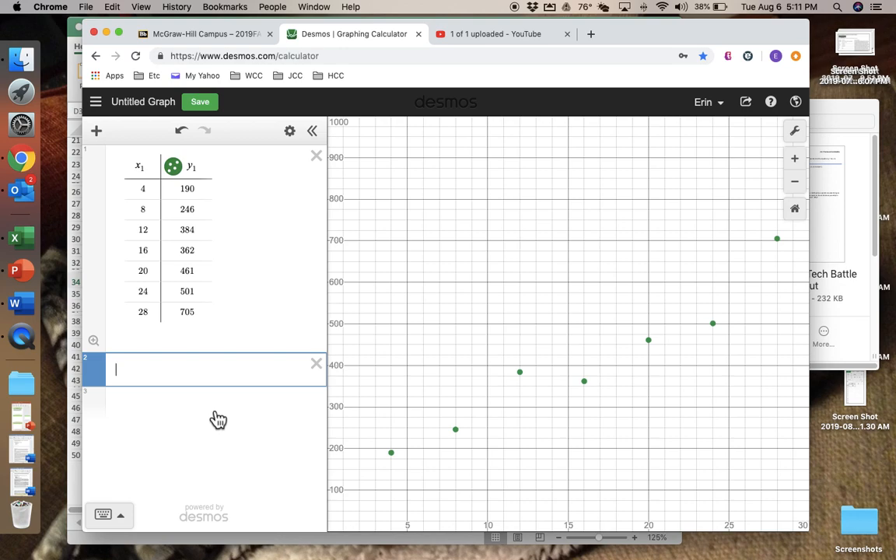
left_click(107, 515)
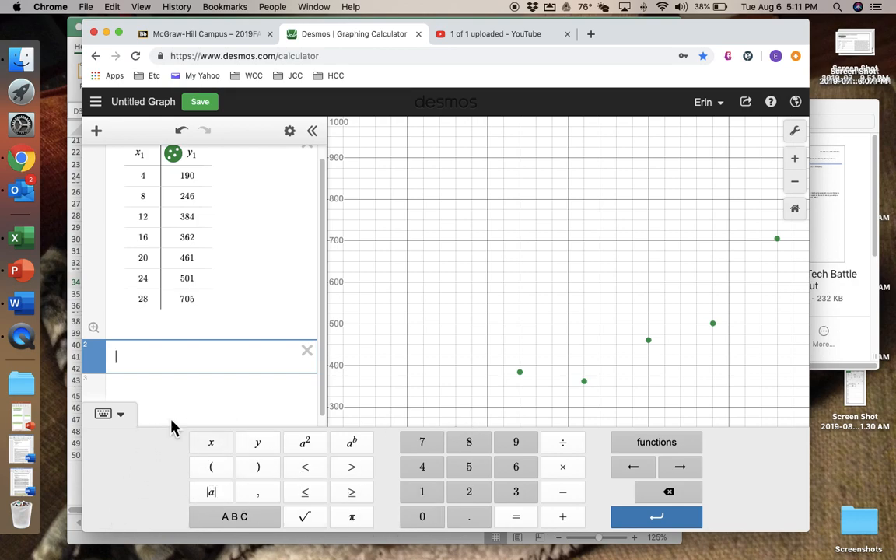
left_click(123, 419)
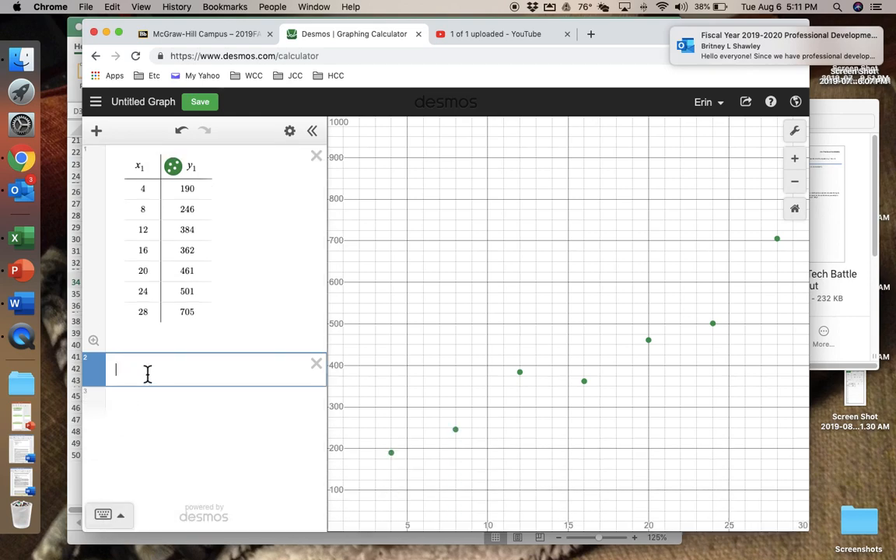
Enter the linear regression y1 ~ mx1 + b in the empty expression line
type("y1")
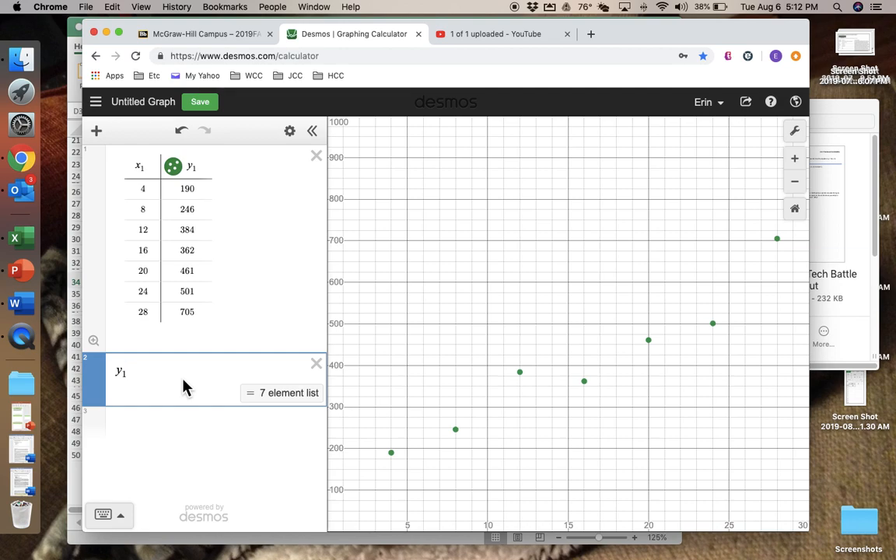
type("`")
key("BackSpace")
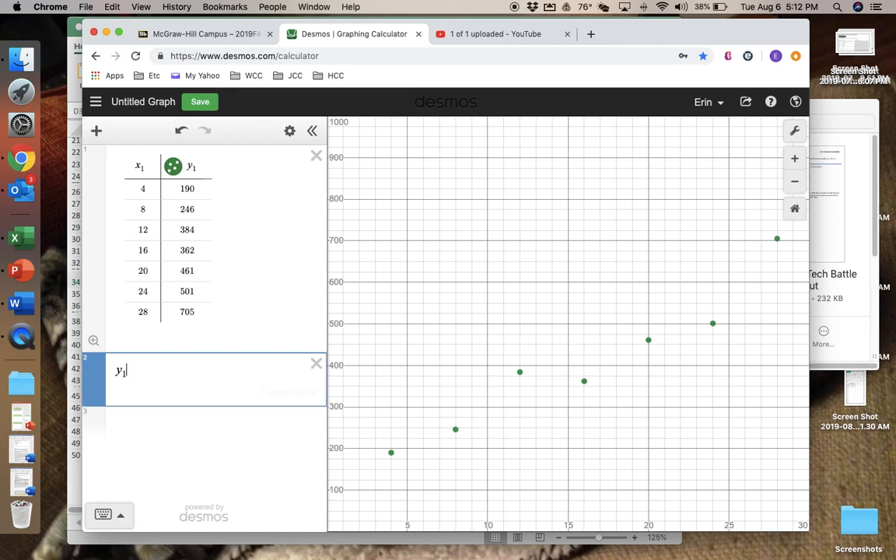
type("~")
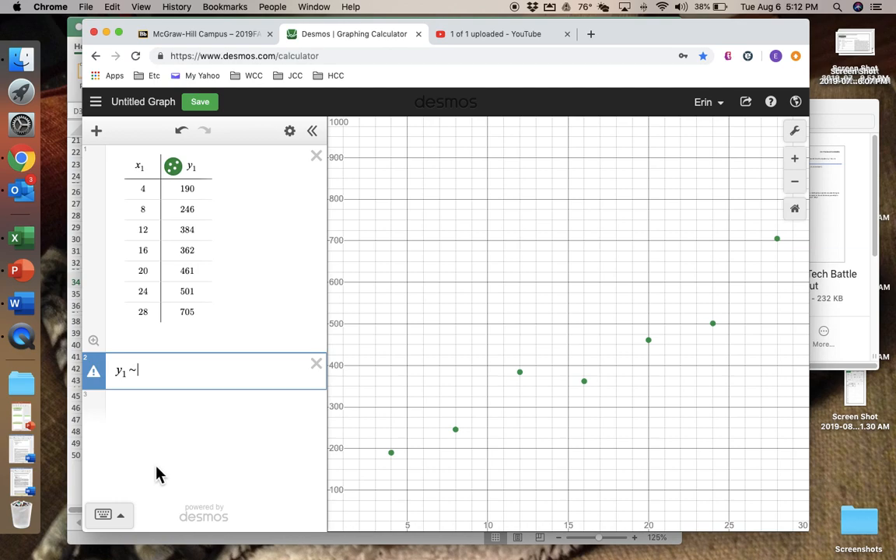
left_click(113, 521)
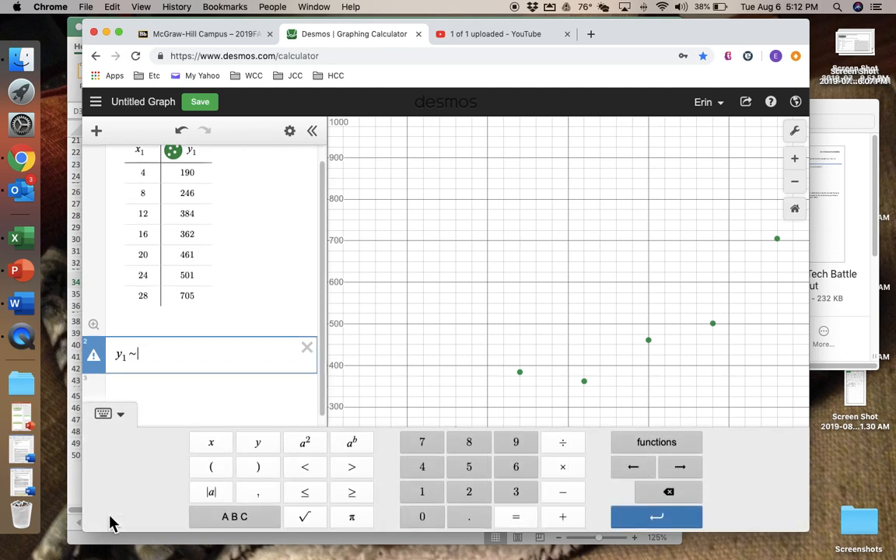
left_click(253, 522)
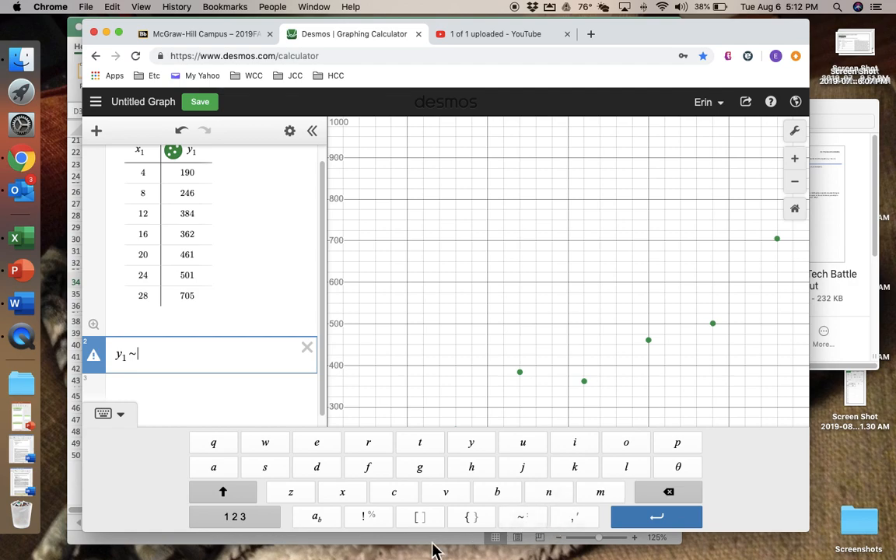
left_click(121, 414)
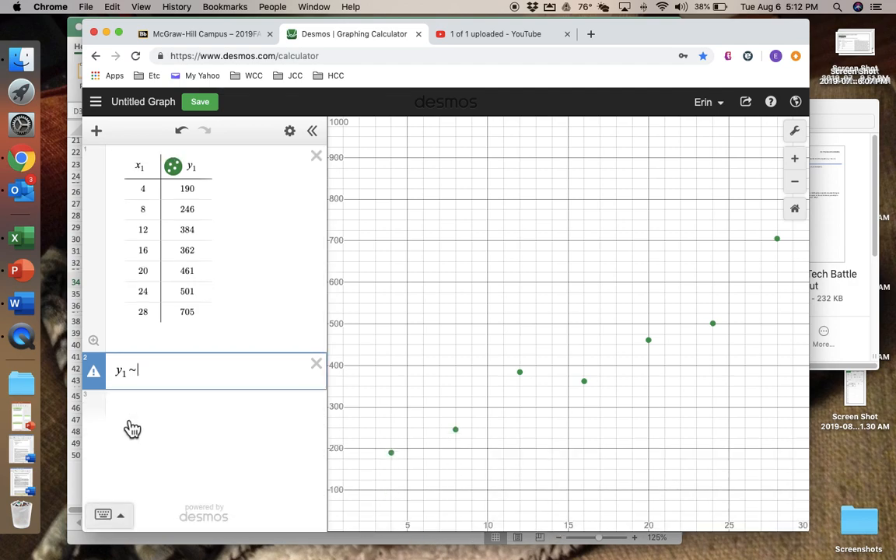
type("m")
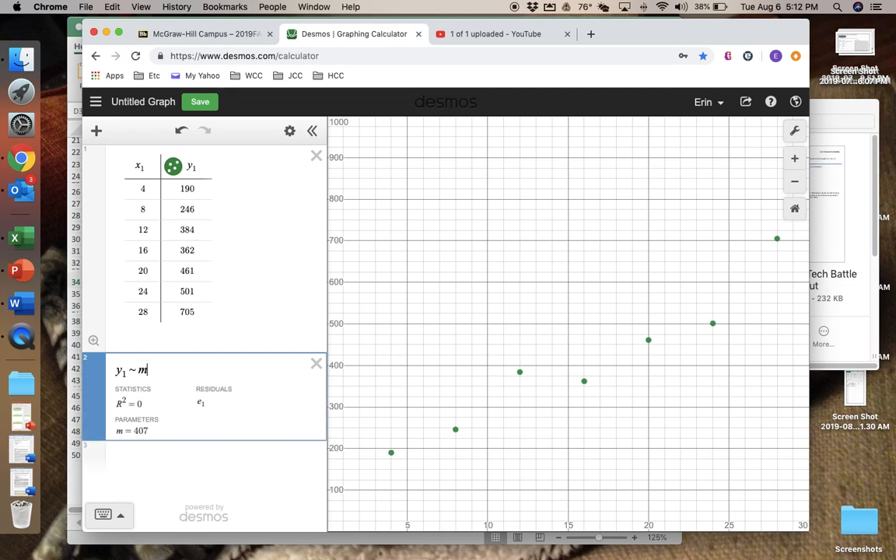
type("x1 ")
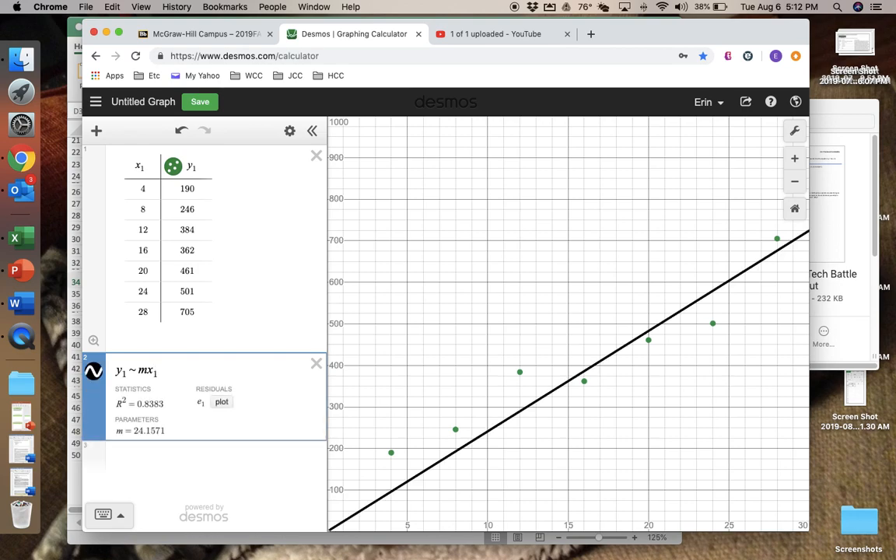
type("+ b")
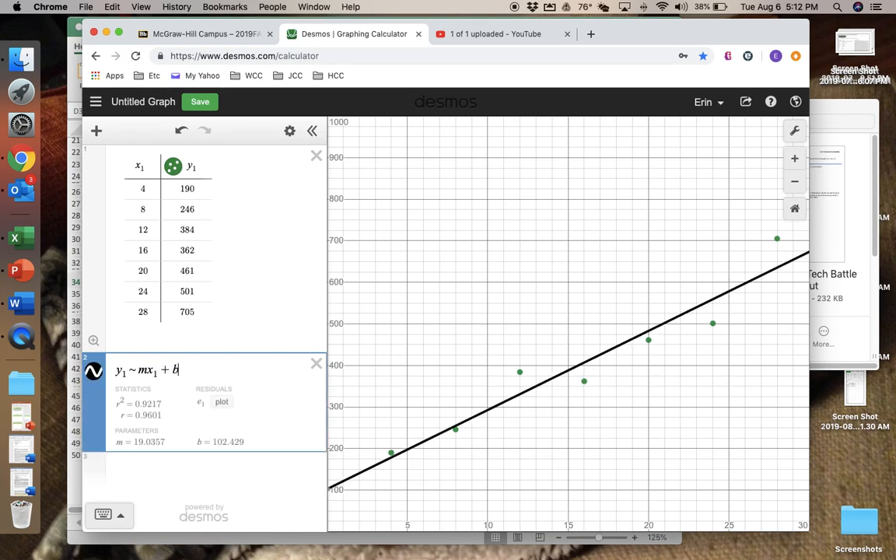